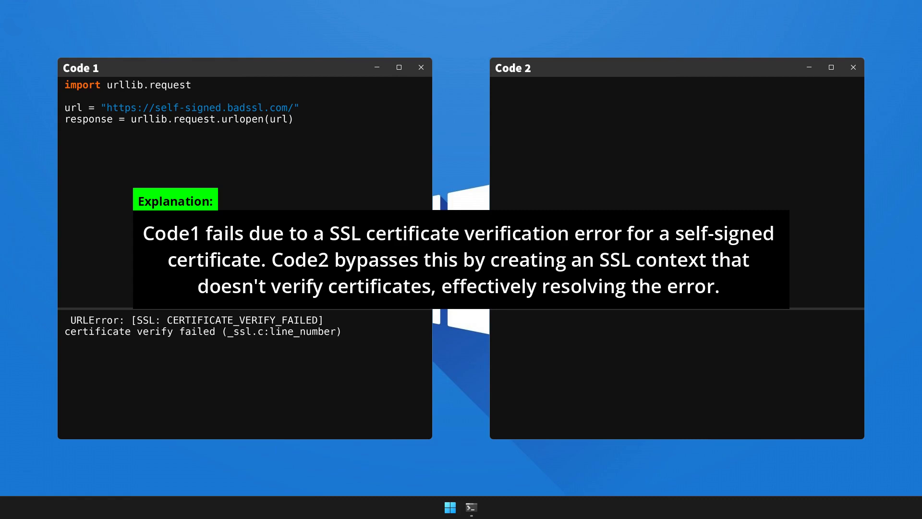
pyautogui.write('import ssl')
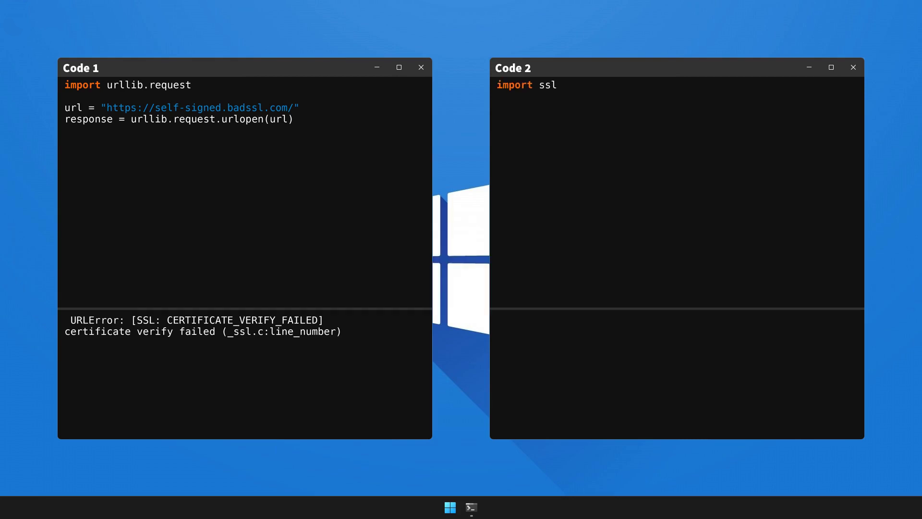
# - Write Code 2's imports, url, ssl._create_unverified_context() and urlopen call, then run it for Response 200
pyautogui.press('Return')
pyautogui.write('import urllib.request')
pyautogui.press('Return')
pyautogui.press('Return')
pyautogui.write('ur')
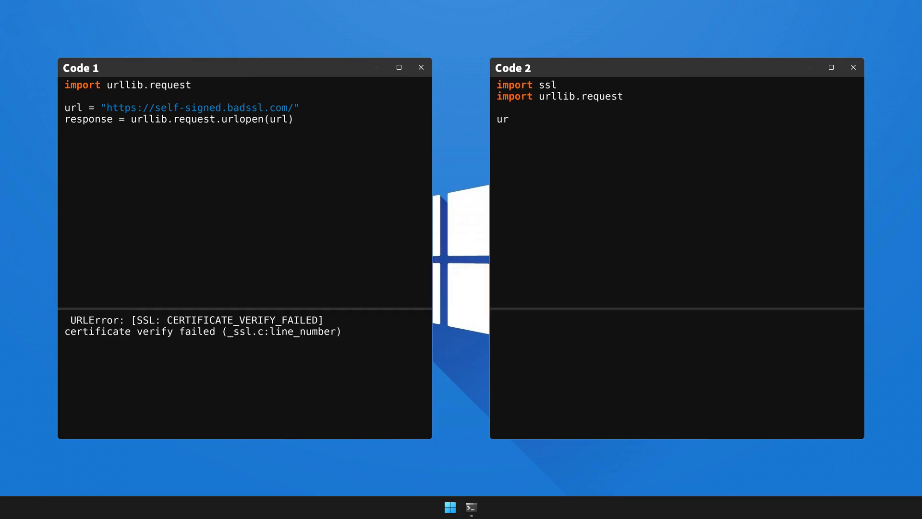
pyautogui.write('l = "https://self-signe')
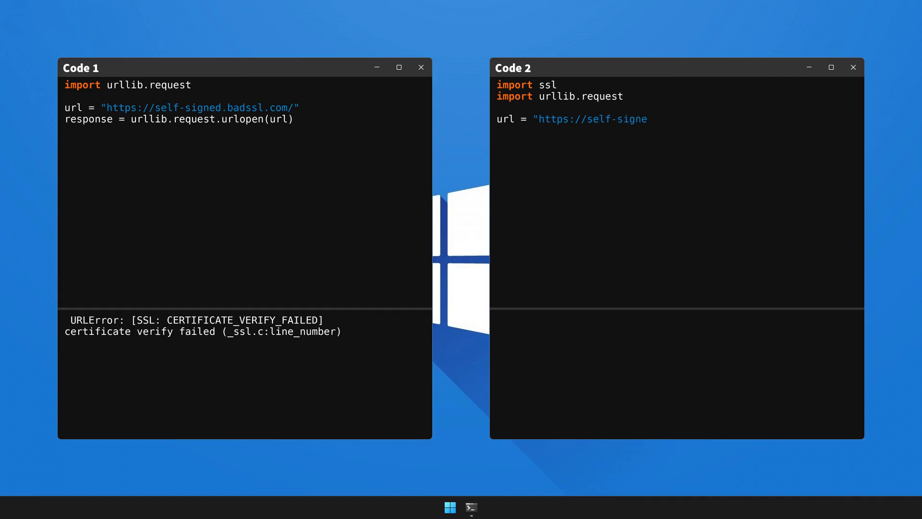
pyautogui.write('d.badssl.com/"')
pyautogui.press('Return')
pyautogui.write('context = ssl._cre')
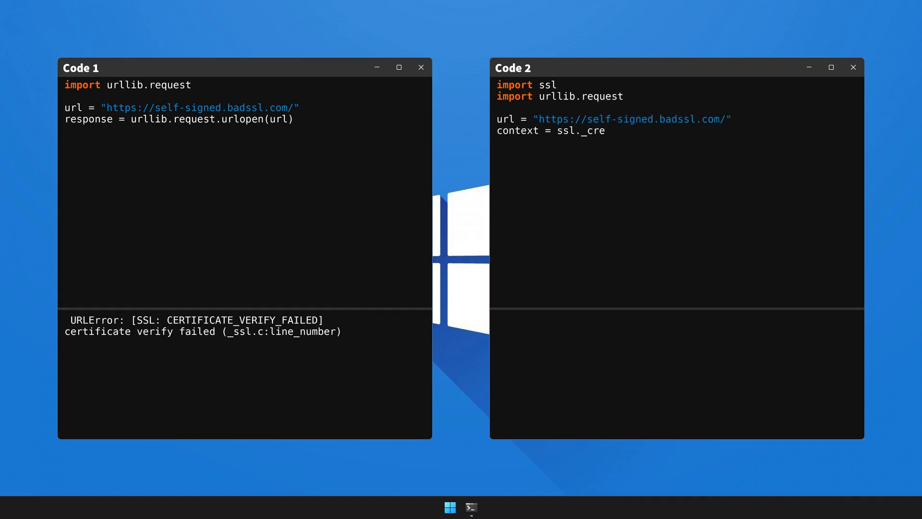
pyautogui.write('ate_unverified_context()')
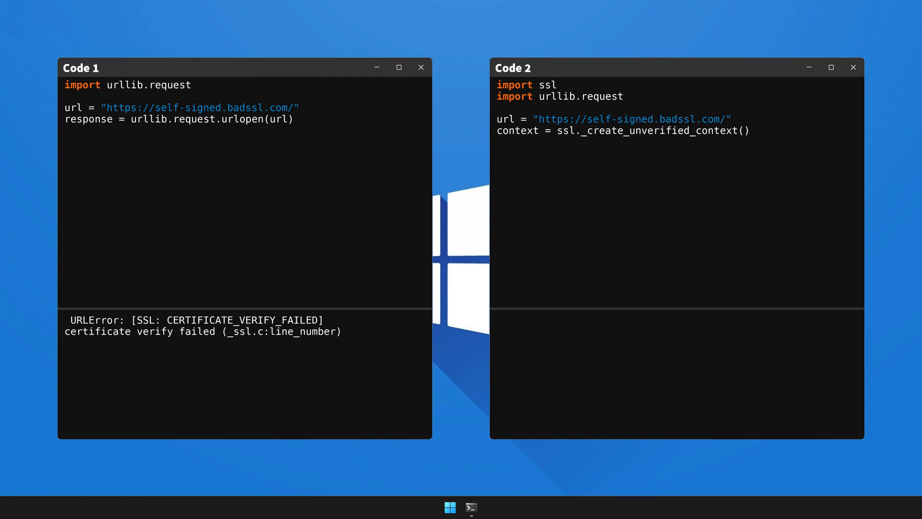
pyautogui.press('Return')
pyautogui.write('response = urllib.request.u')
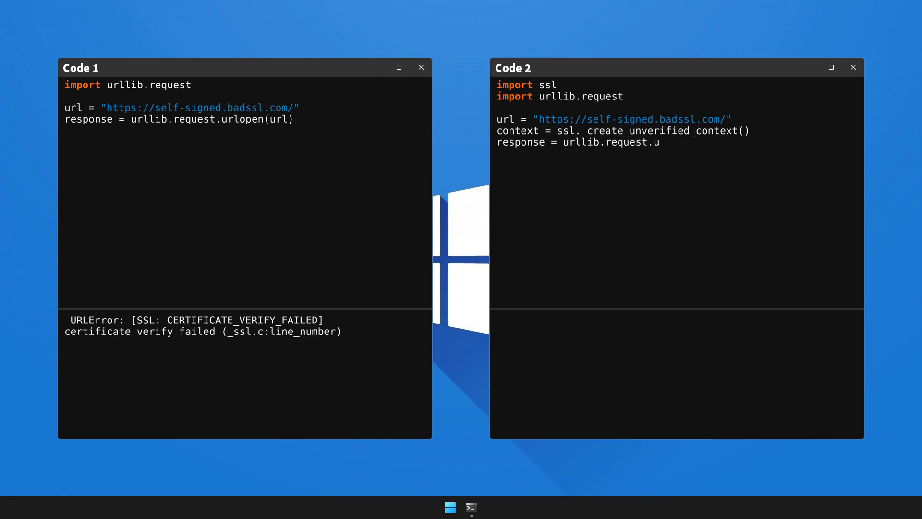
pyautogui.write('rlopen(url, context=conte')
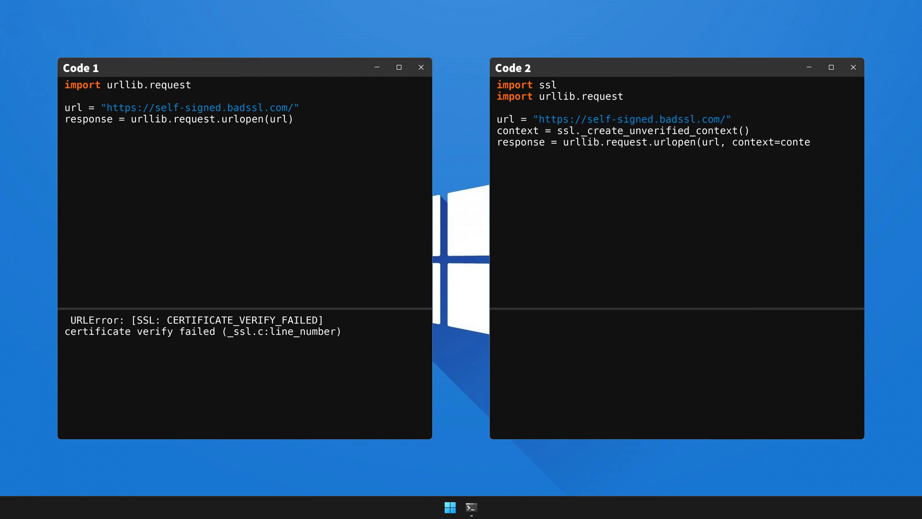
pyautogui.write('xt)')
pyautogui.press('Return')
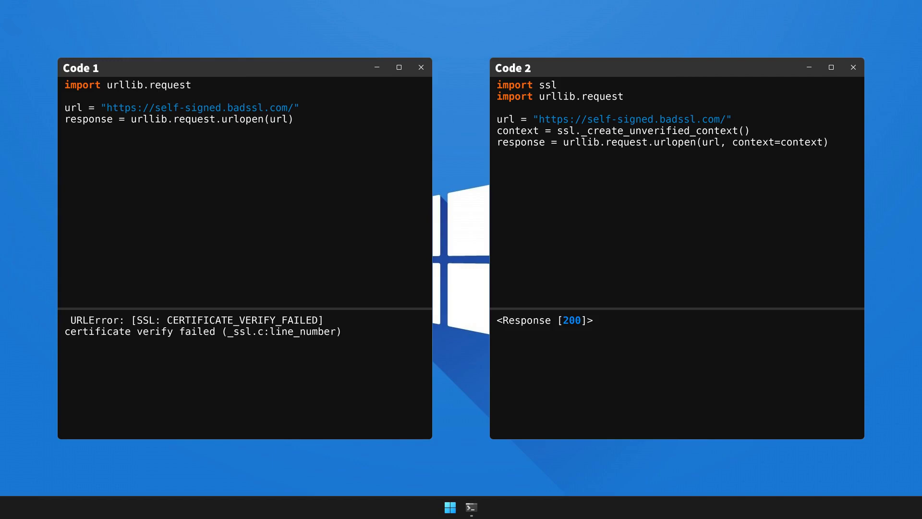